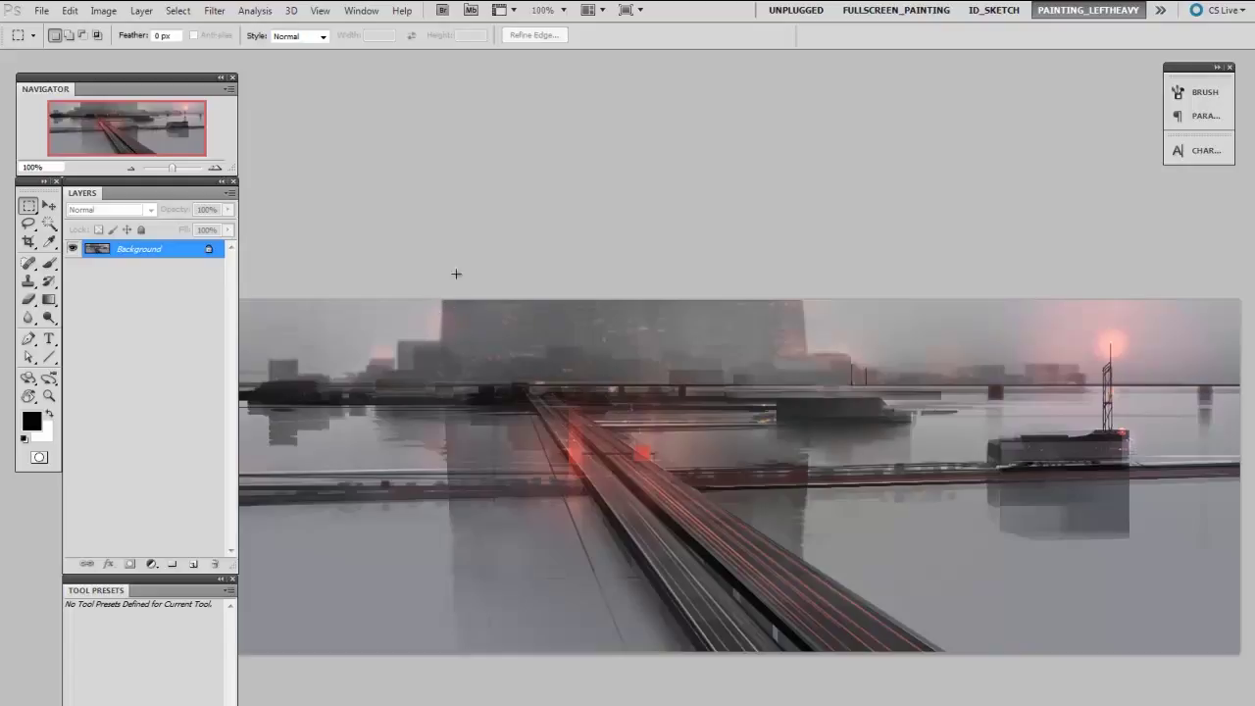
Show the painting's luminosity Histogram panel and open Levels at the default 0/1.00/255.
left_click(361, 10)
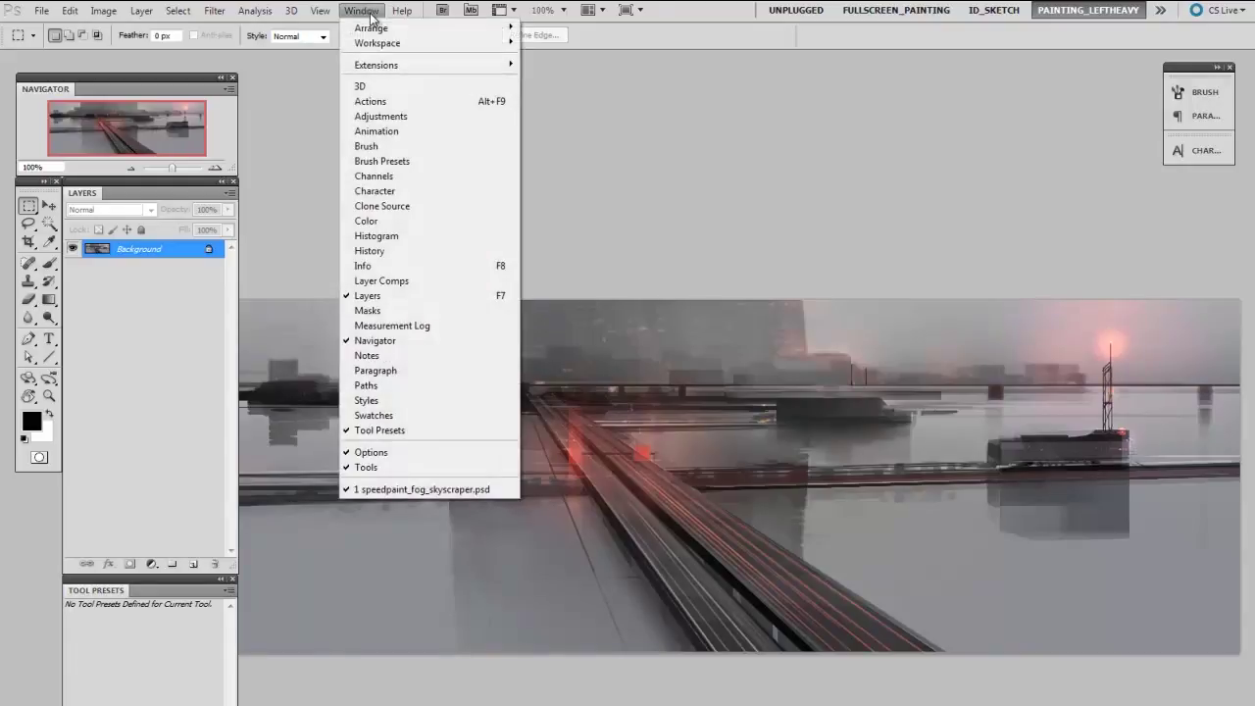
left_click(424, 238)
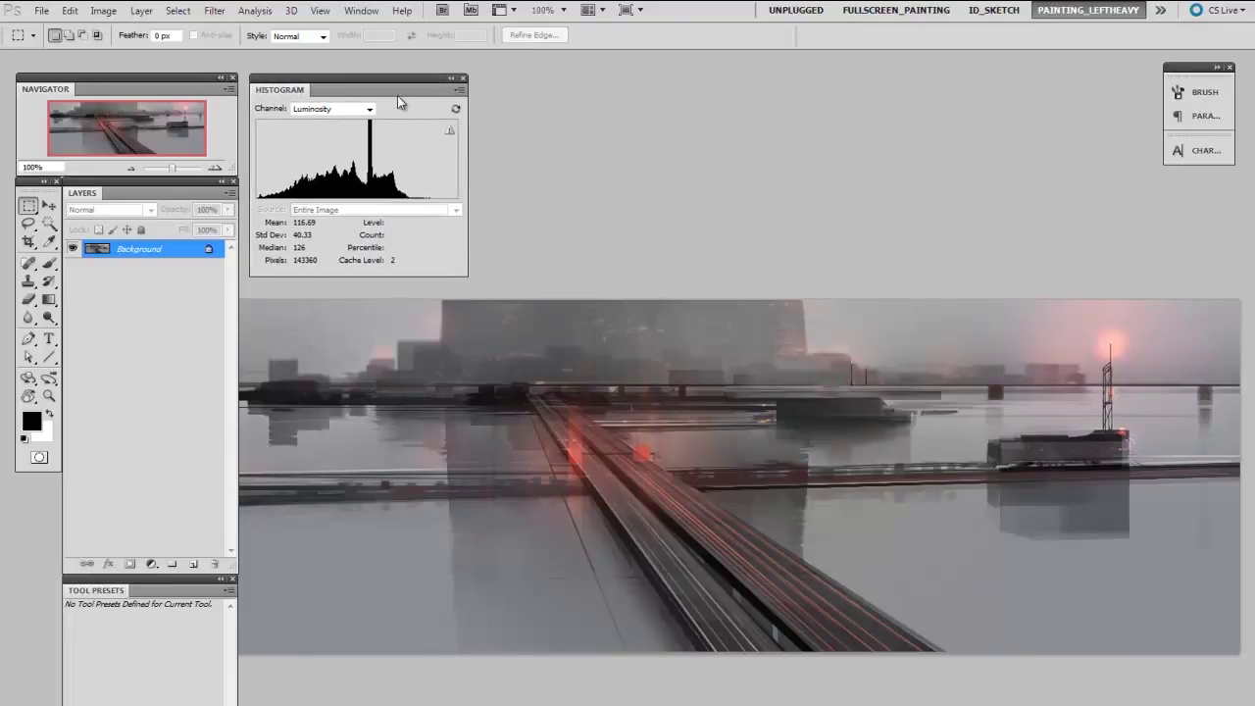
key("ctrl+l")
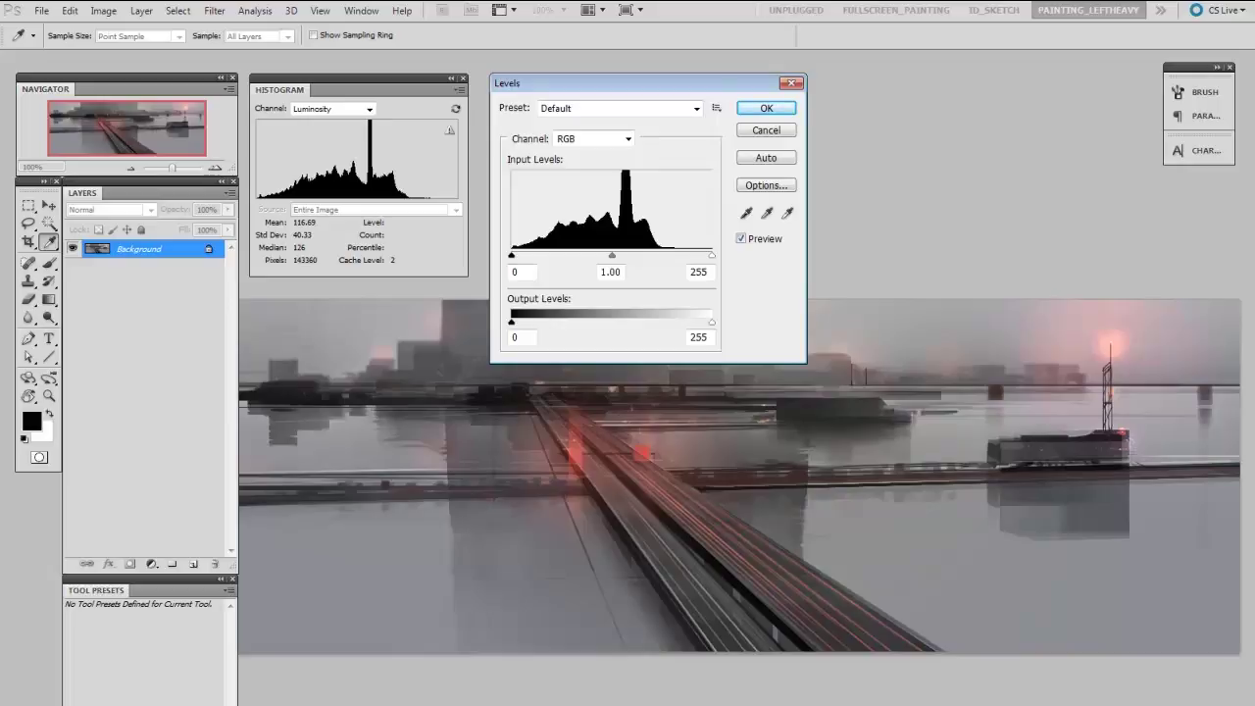
left_click_drag(660, 87, 760, 78)
In Levels, put the black input at 0 and pull the white input down to 239.
left_click_drag(610, 246, 610, 246)
left_click(810, 246)
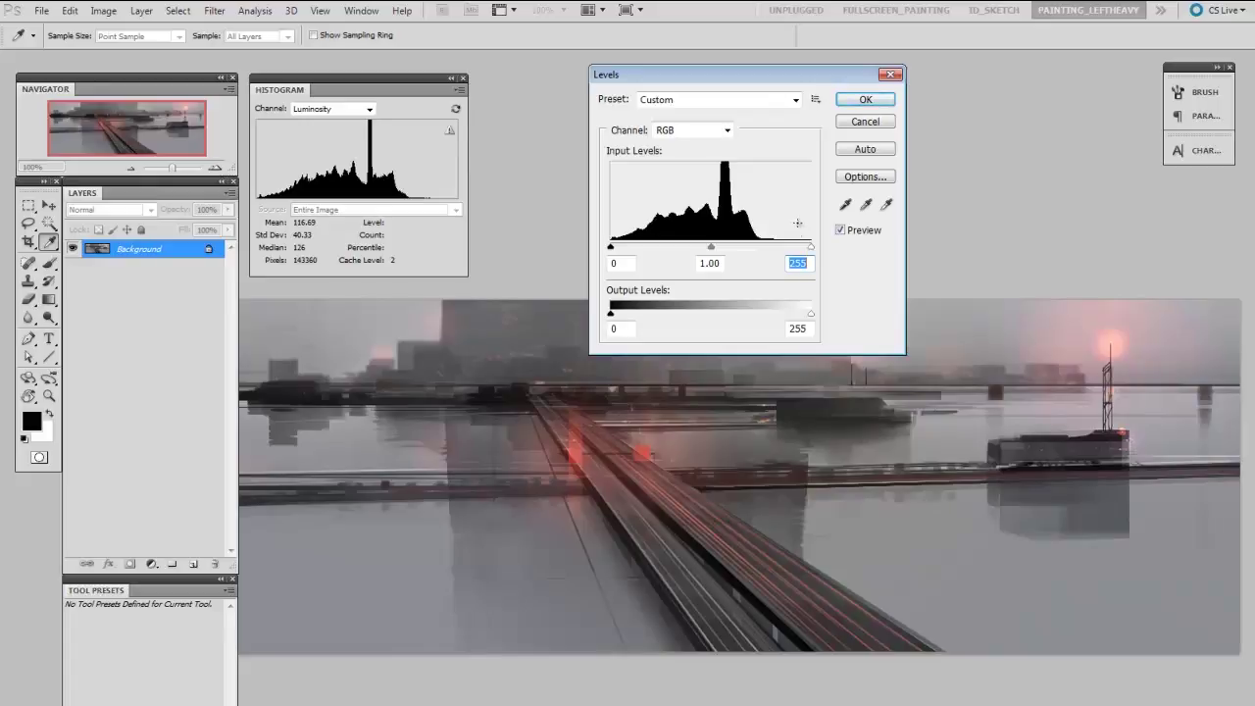
left_click_drag(811, 248, 769, 242)
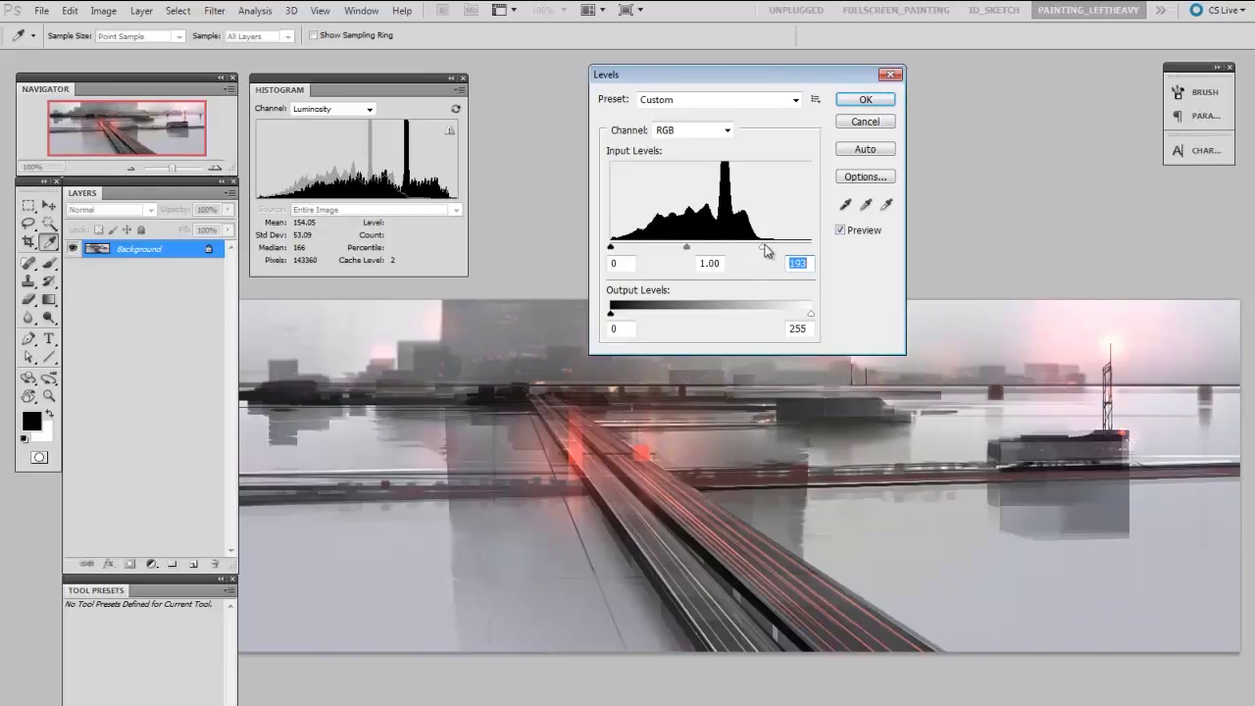
Set the Levels input points to 32 and 196, then apply them to the painting.
left_click_drag(762, 246, 765, 246)
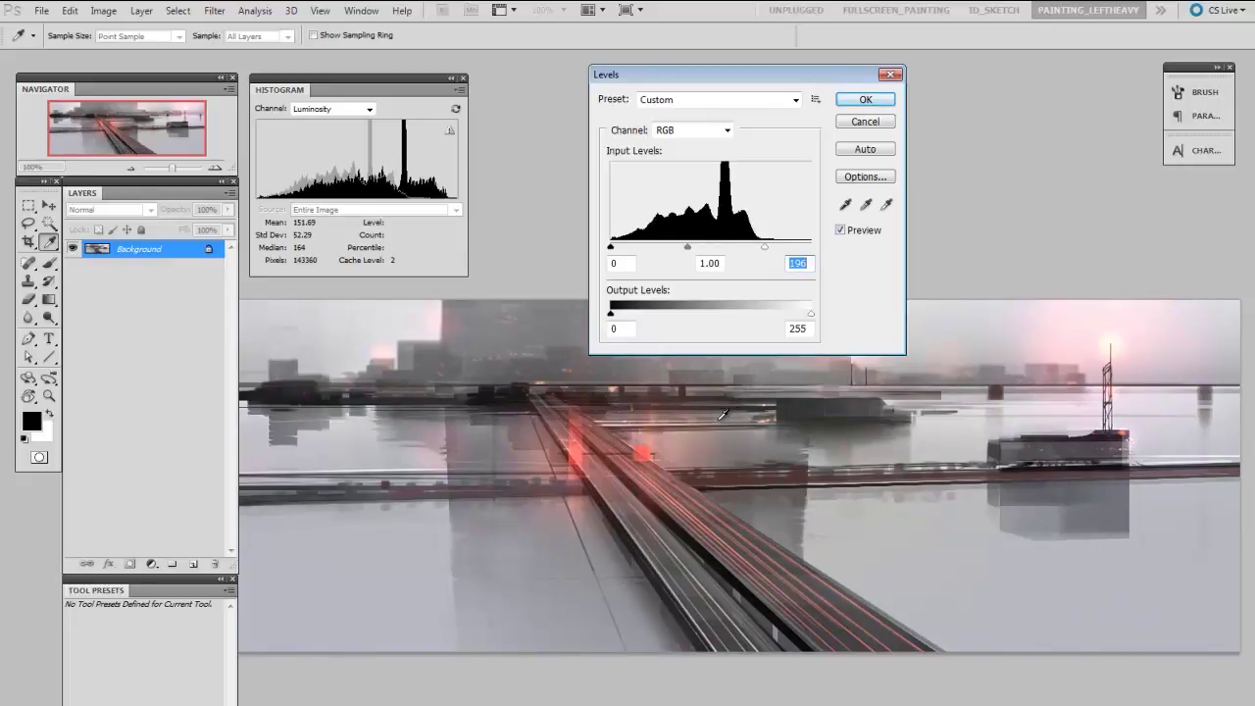
left_click_drag(614, 253, 636, 252)
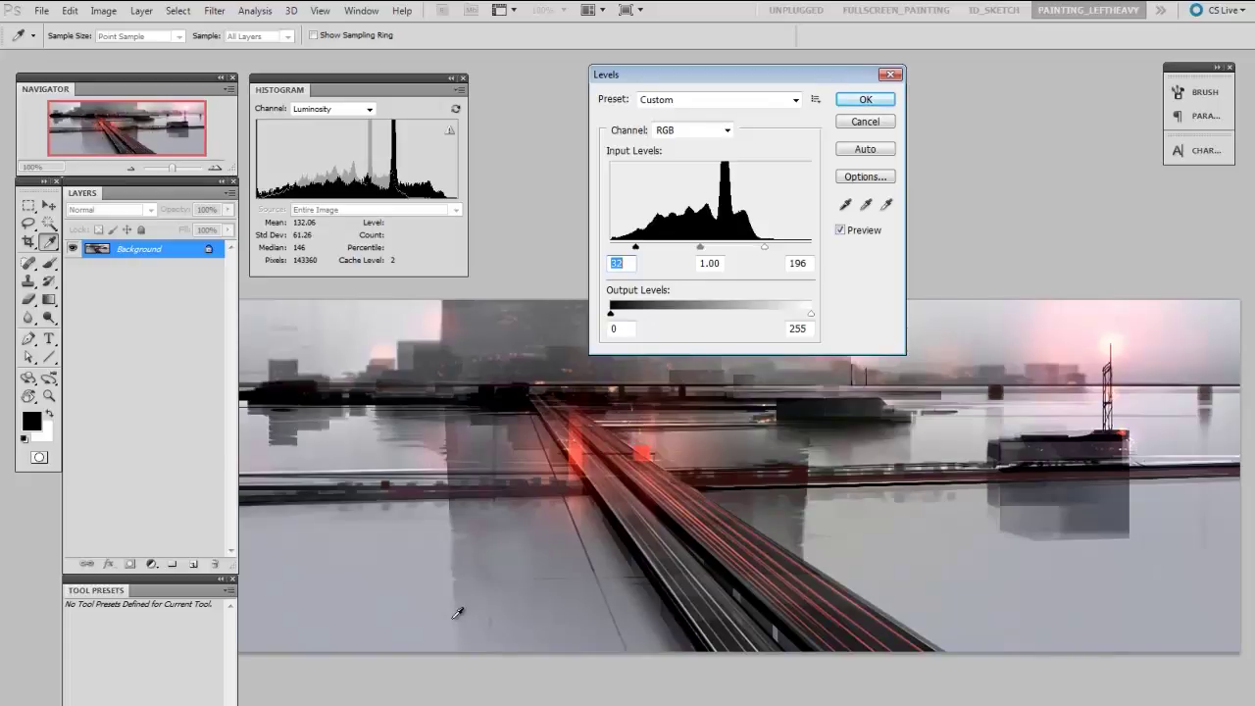
left_click(867, 99)
key("m")
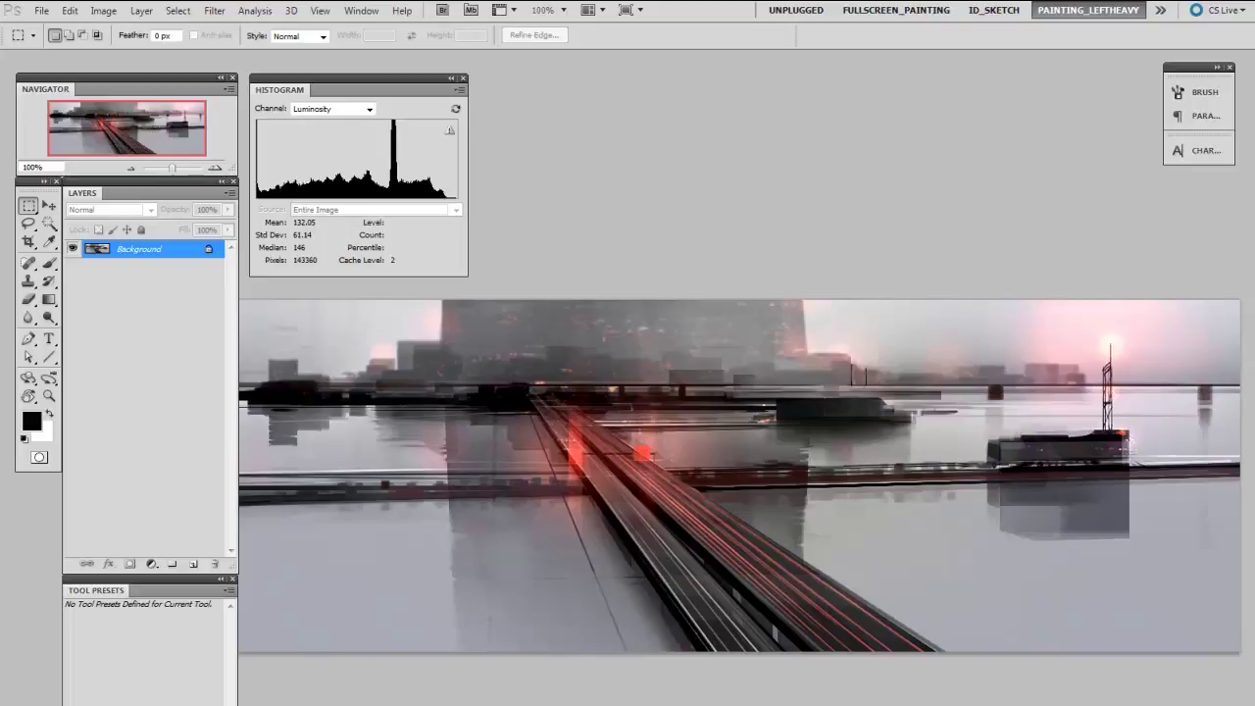
Undo the Levels adjustment, restoring histogram mean 116.69 and std dev 40.33.
key("ctrl+z")
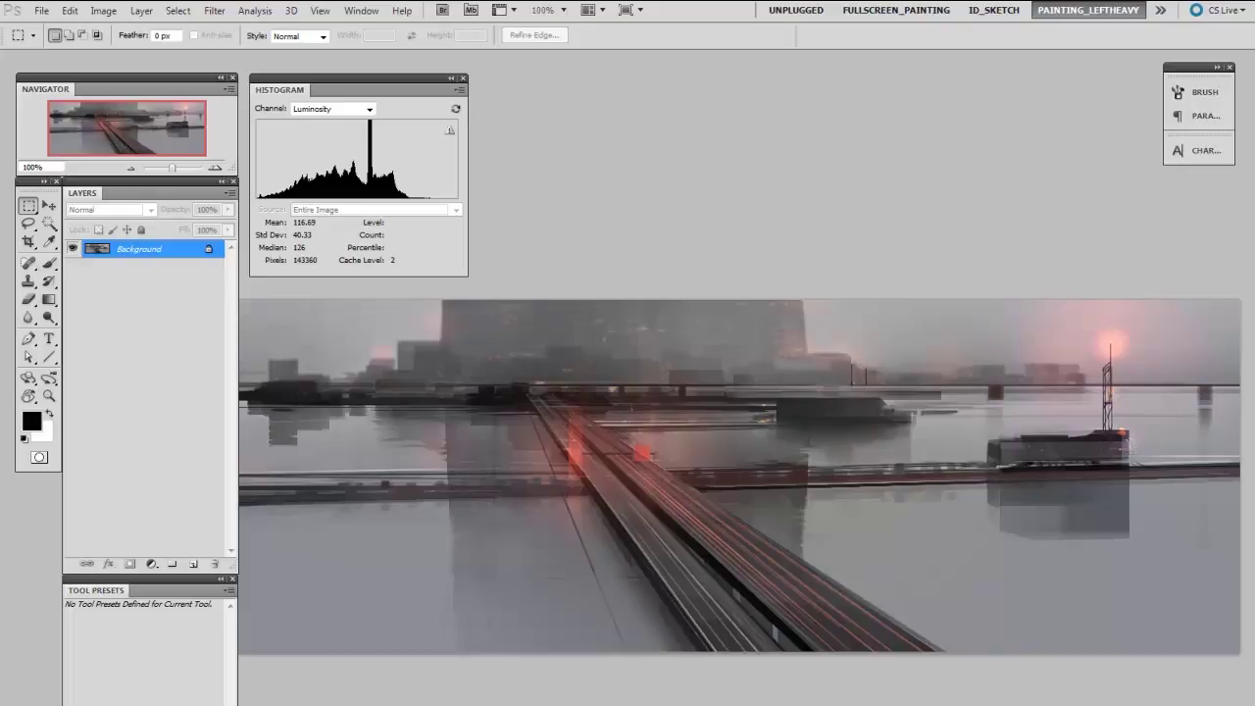
Switch to the Lasso tool and draw a selection near the canvas middle.
left_click(29, 224)
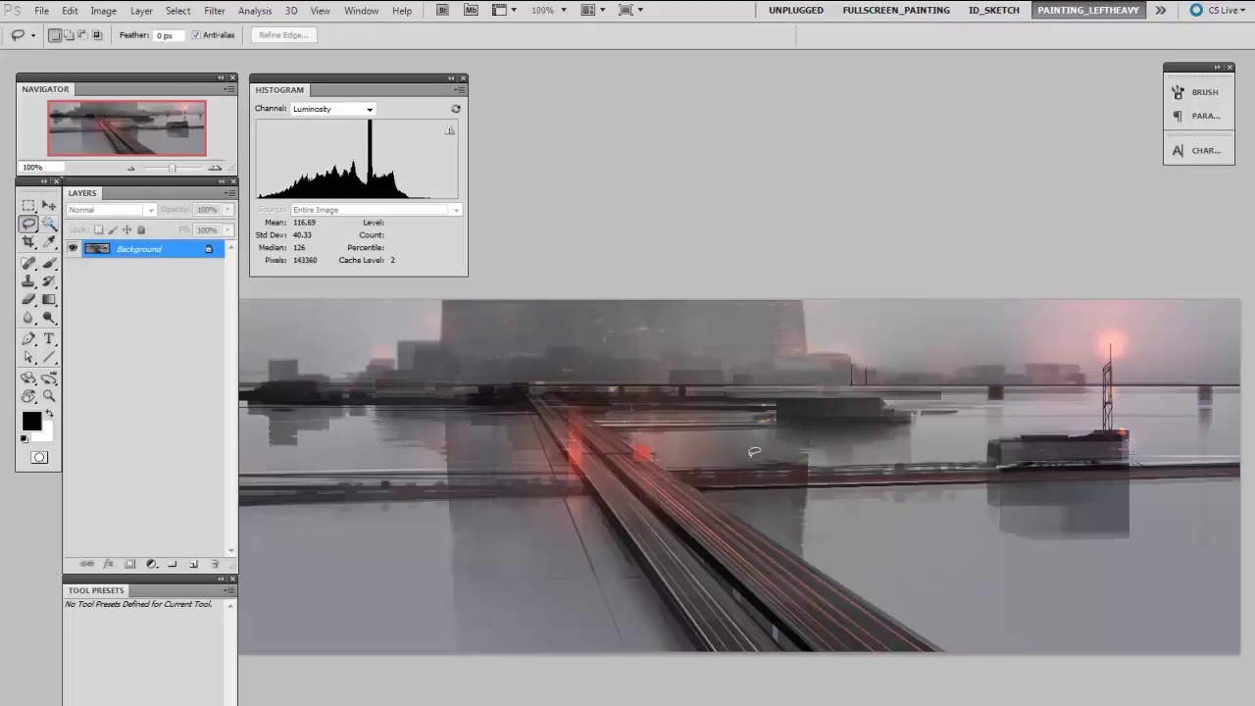
mouse_move(701, 338)
left_mouse_down()
mouse_move(687, 345)
mouse_move(819, 417)
mouse_move(704, 338)
left_mouse_up()
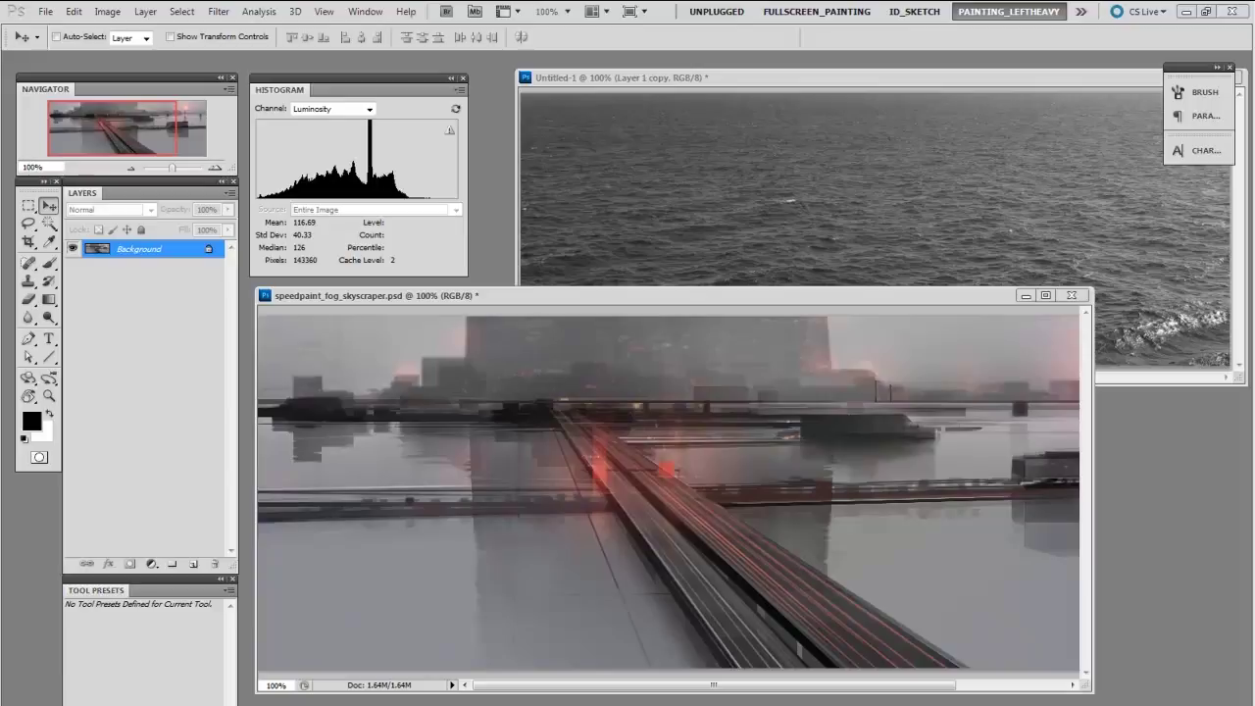
Bring the sea photo document forward and drag its layer into the fog painting.
left_click(842, 76)
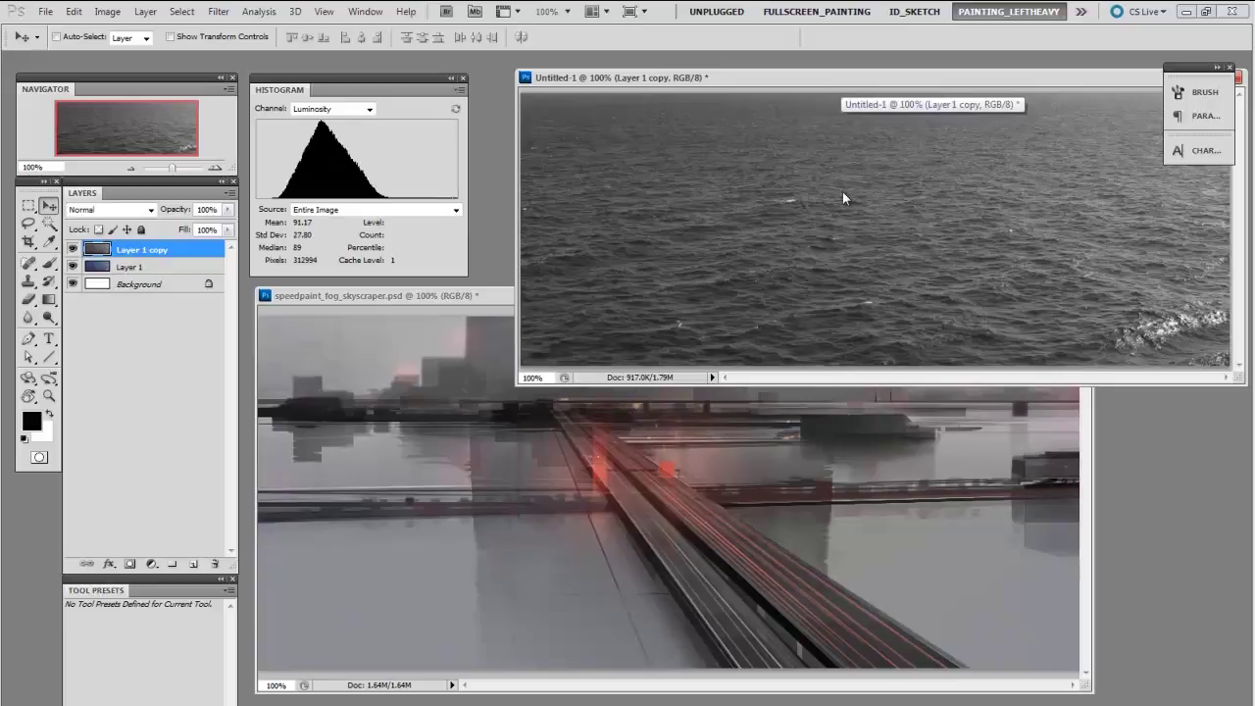
left_click_drag(843, 76, 828, 71)
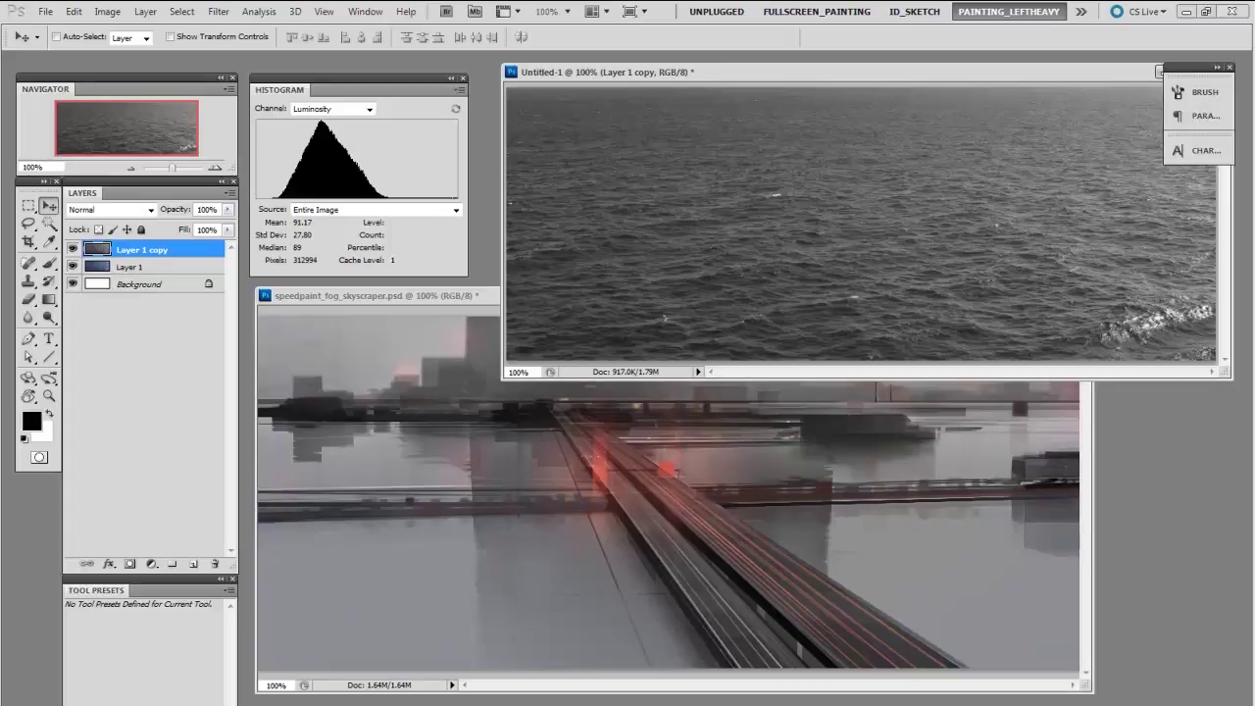
left_click_drag(633, 296, 812, 560)
Set the copied sea layer to Overlay, compare it on and off, hide it, and return to Untitled-1.
left_click(120, 209)
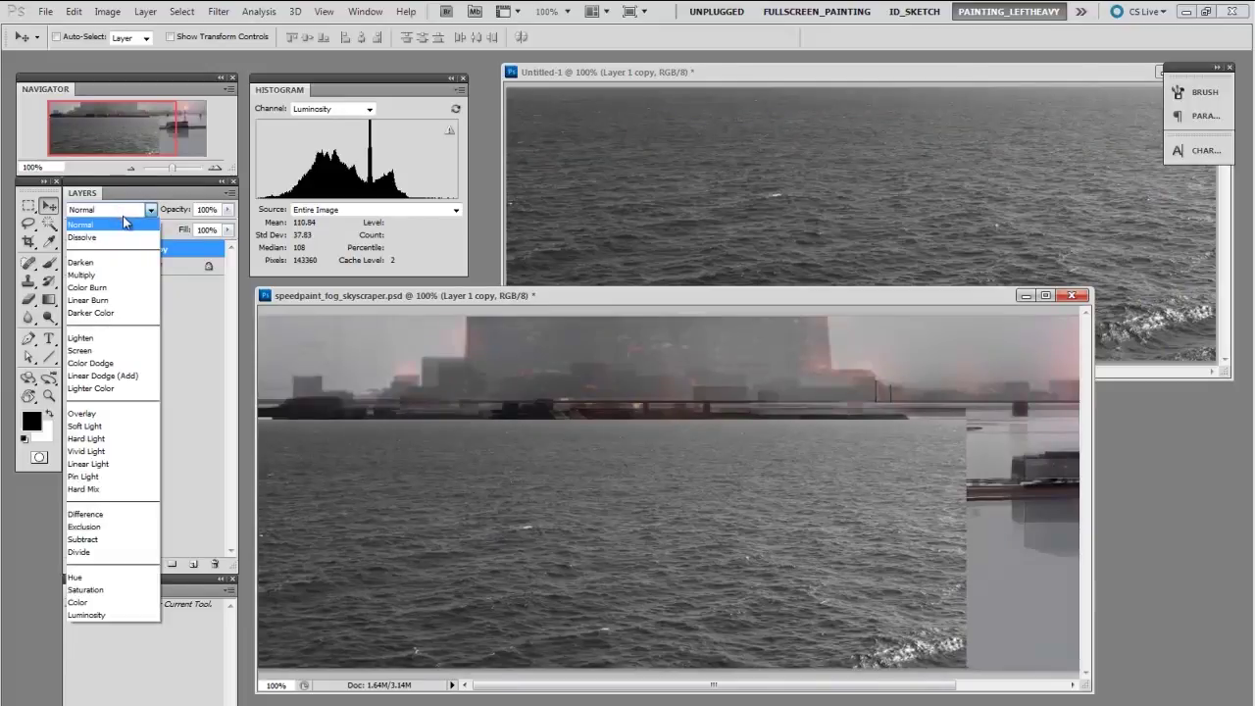
left_click(132, 414)
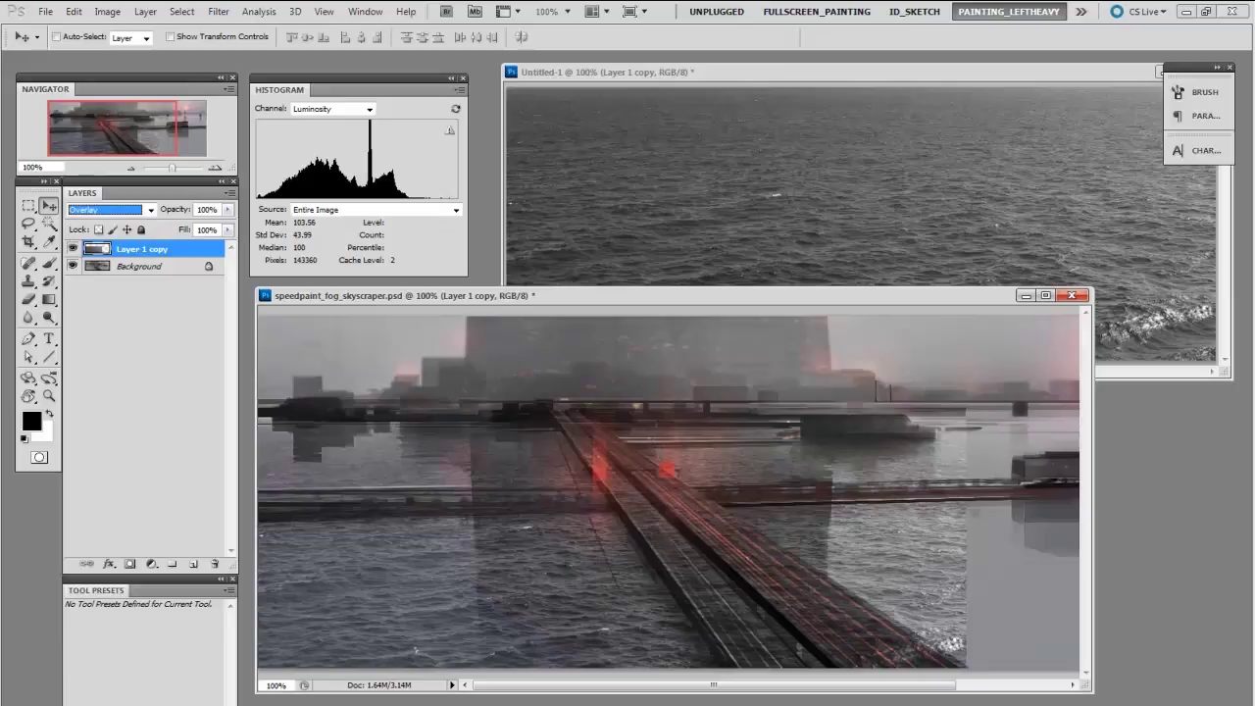
left_click(72, 251)
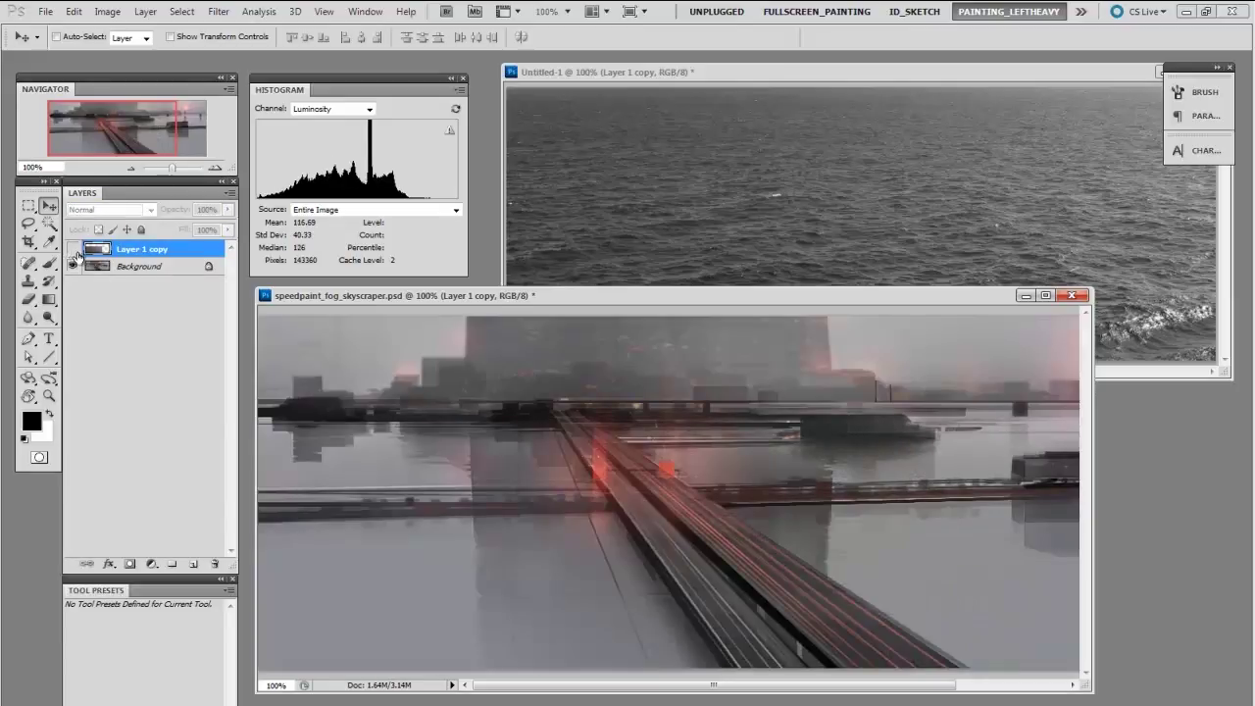
left_click(73, 251)
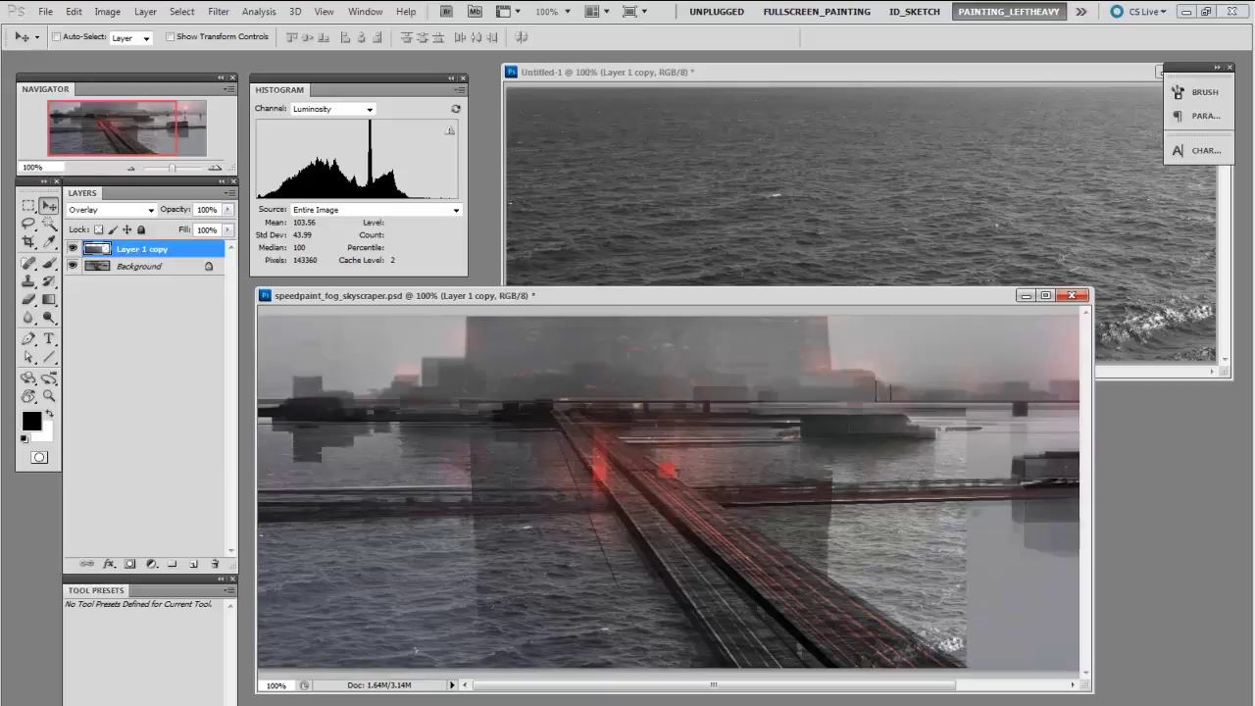
left_click(72, 248)
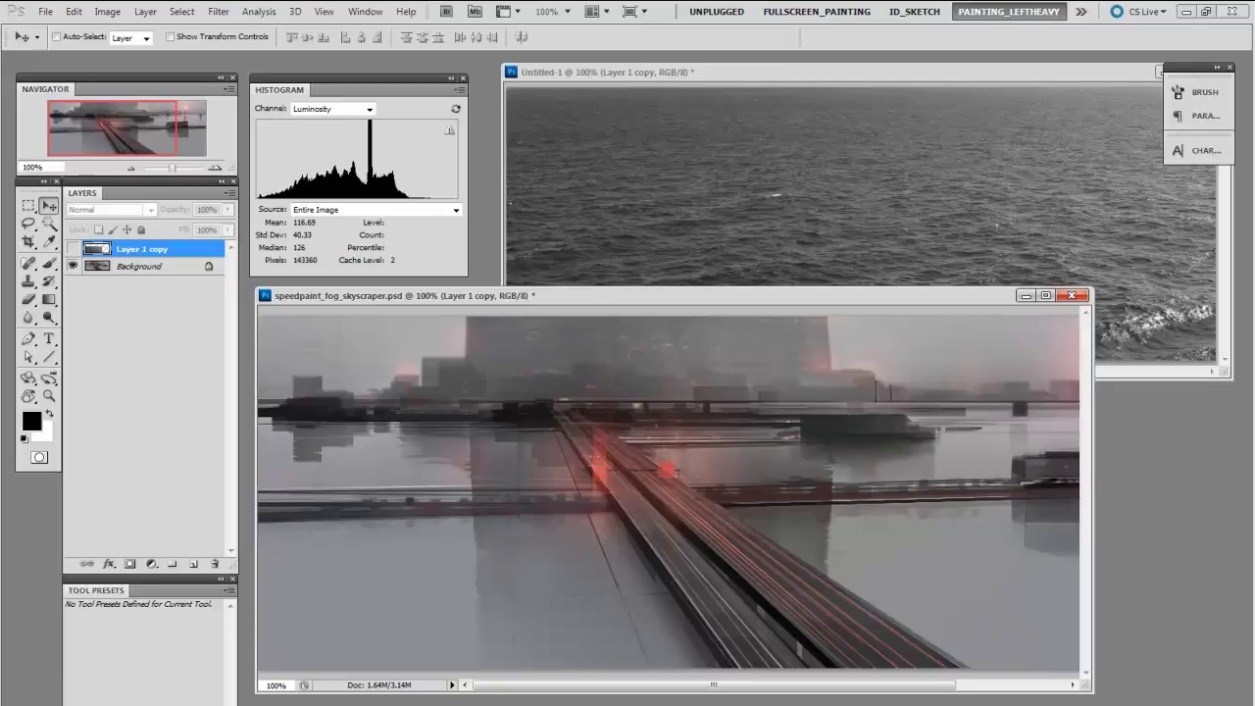
key("ctrl+Tab")
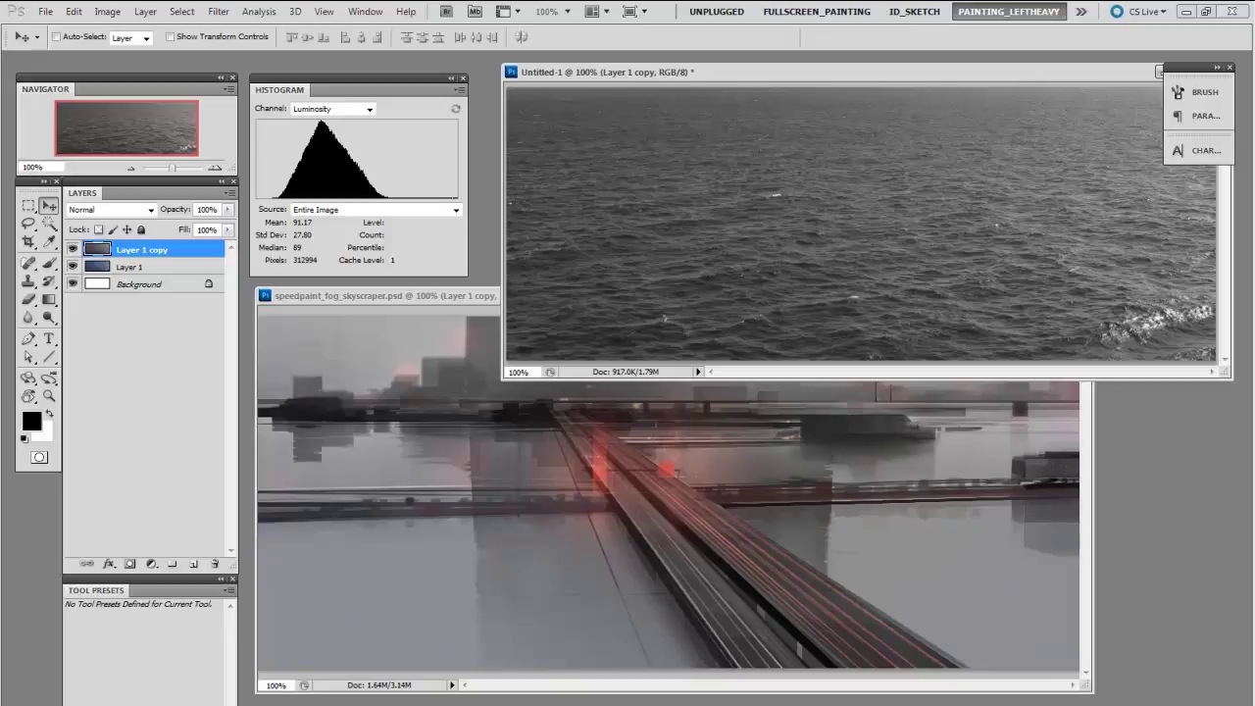
Open Levels on the water texture and set input levels to 0 / 1.33 / 235.
key("ctrl+l")
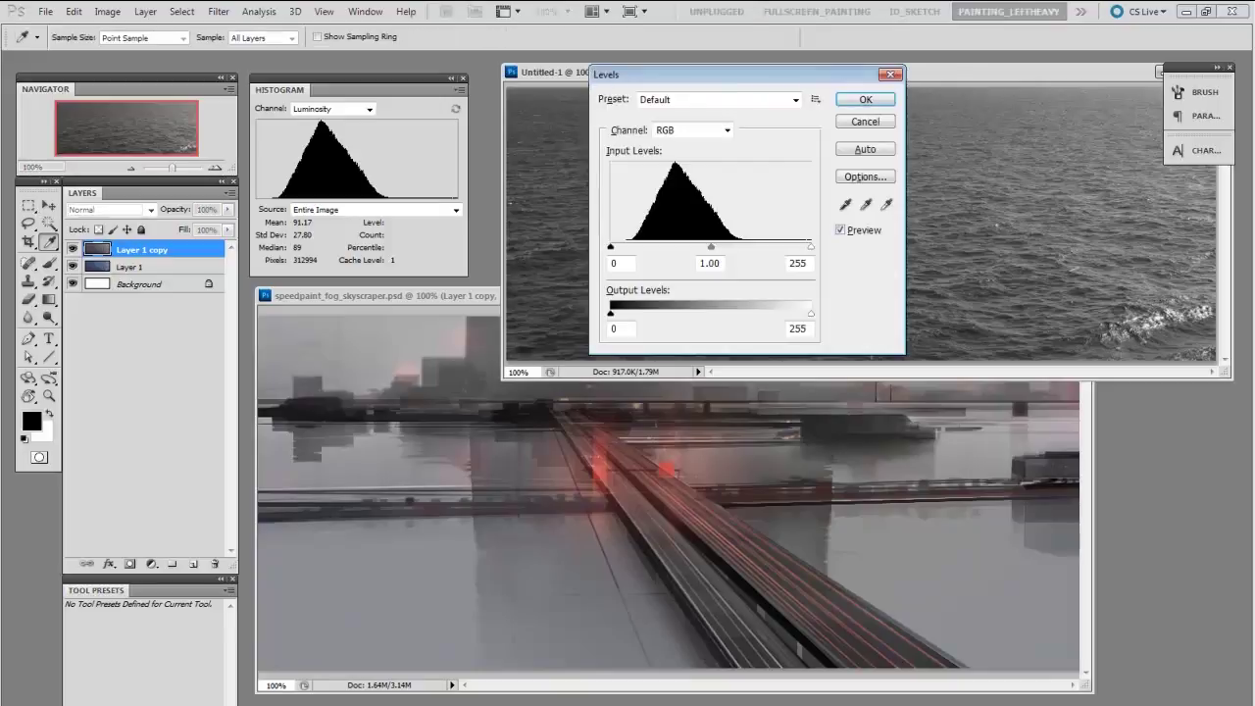
left_click_drag(805, 76, 581, 227)
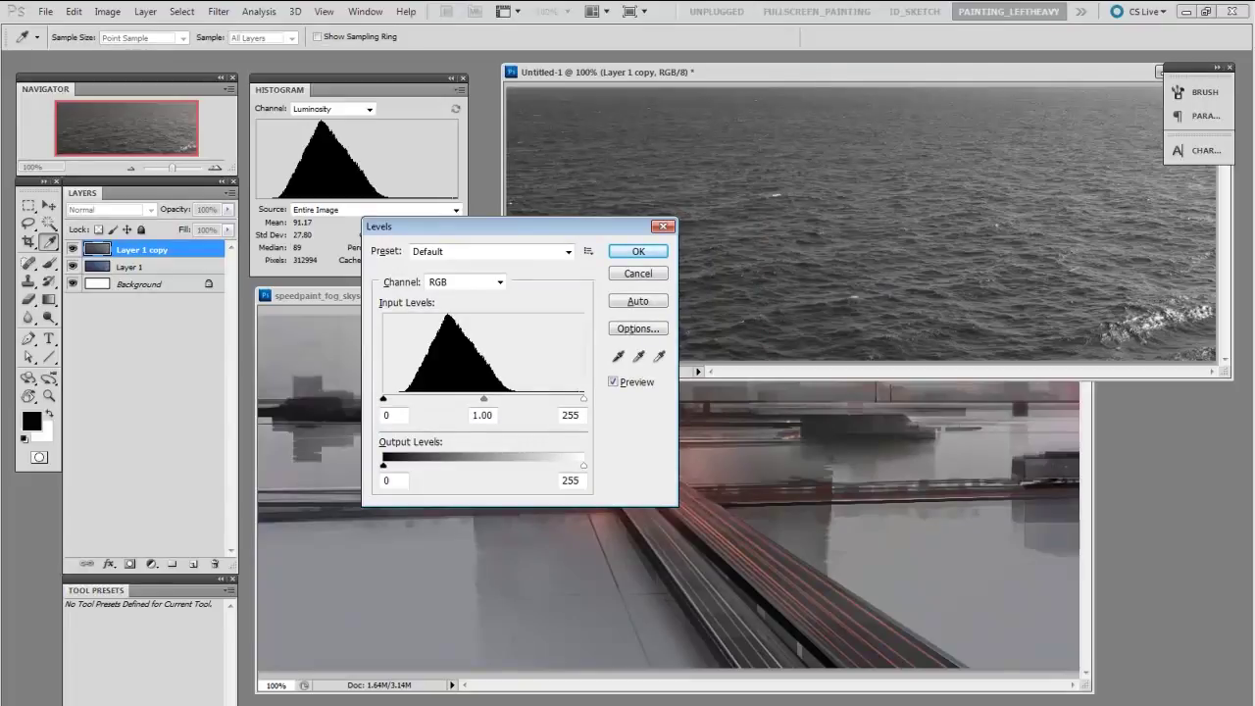
left_click_drag(484, 400, 453, 402)
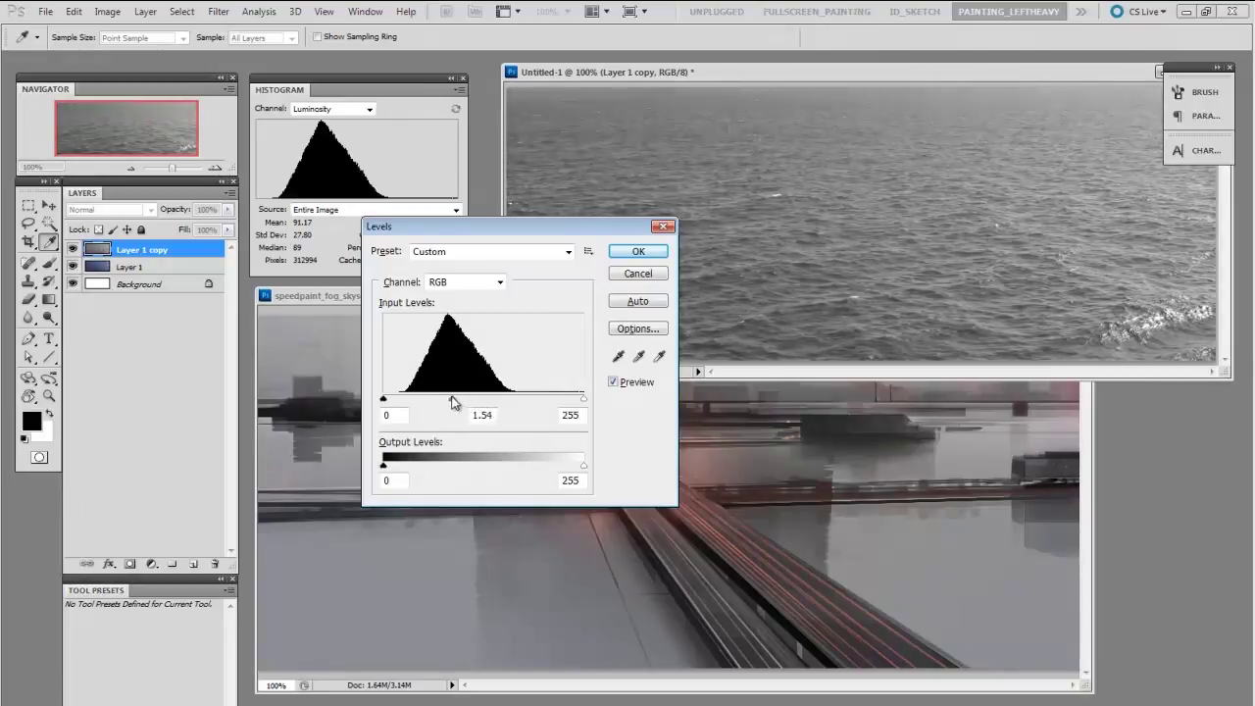
left_click_drag(584, 400, 567, 402)
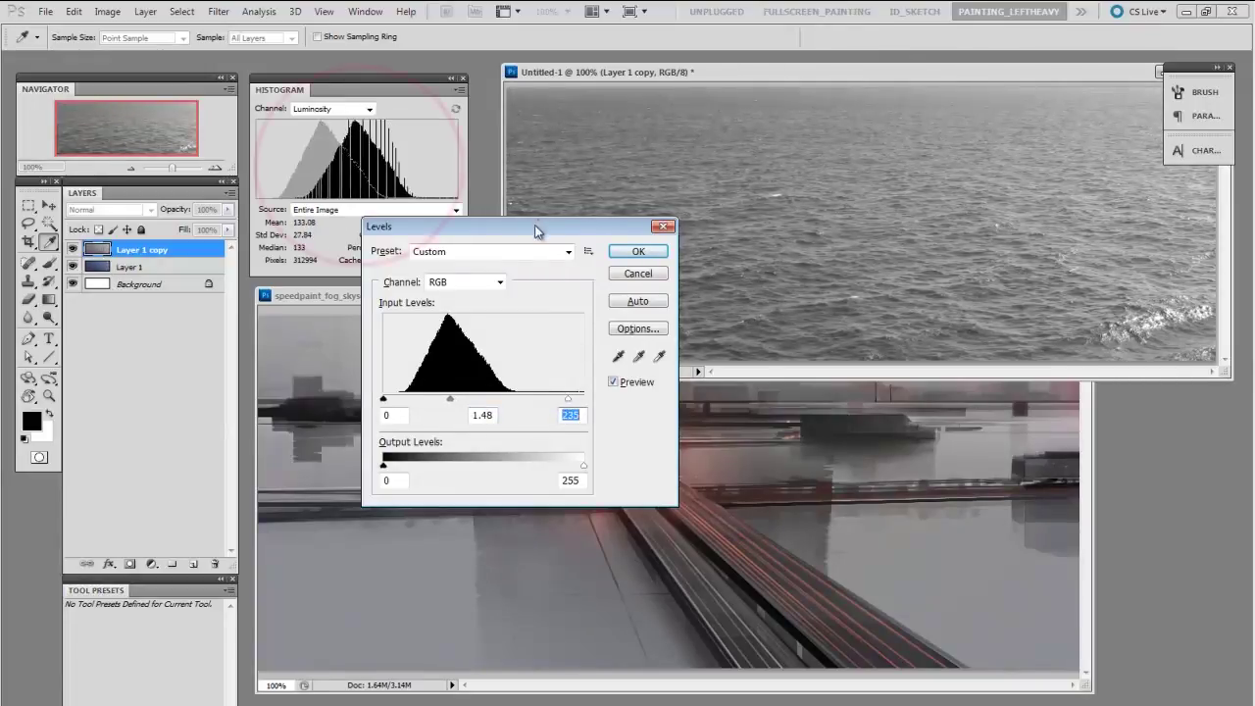
left_click_drag(537, 231, 686, 81)
left_click_drag(599, 247, 607, 249)
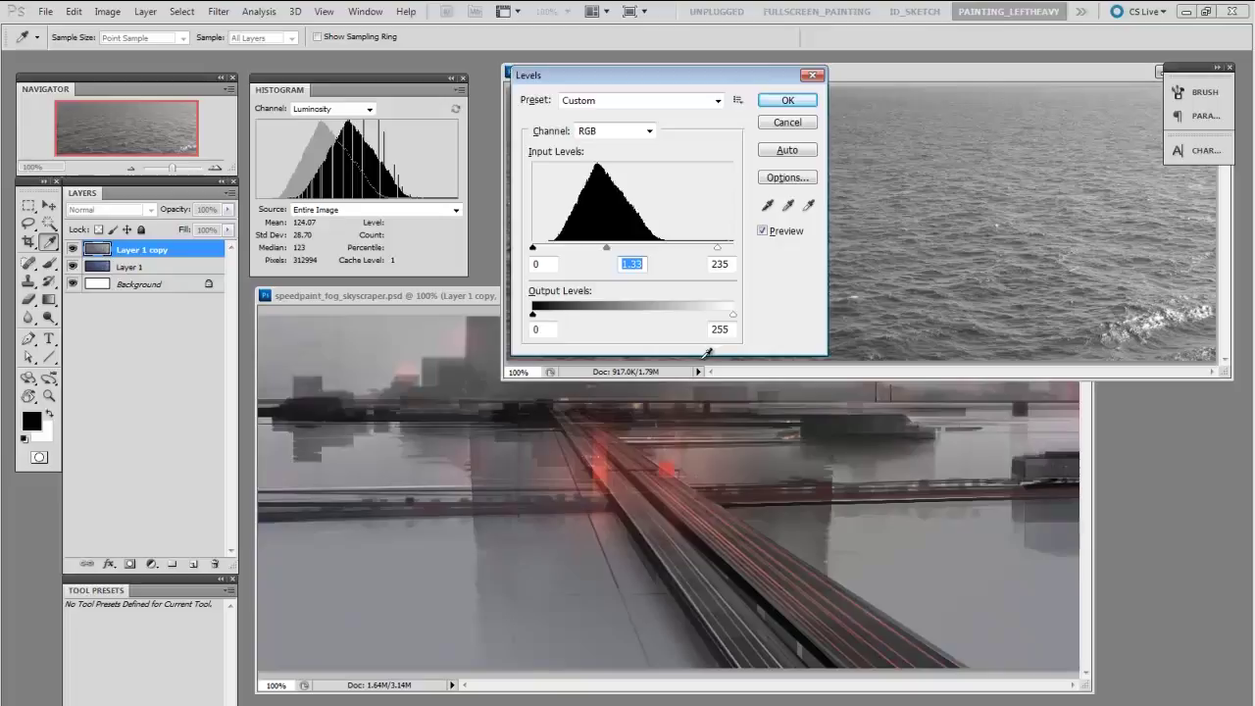
Set the output levels to 66–186 and apply the Levels adjustment to the texture.
left_click_drag(534, 315, 576, 317)
left_click_drag(733, 316, 684, 316)
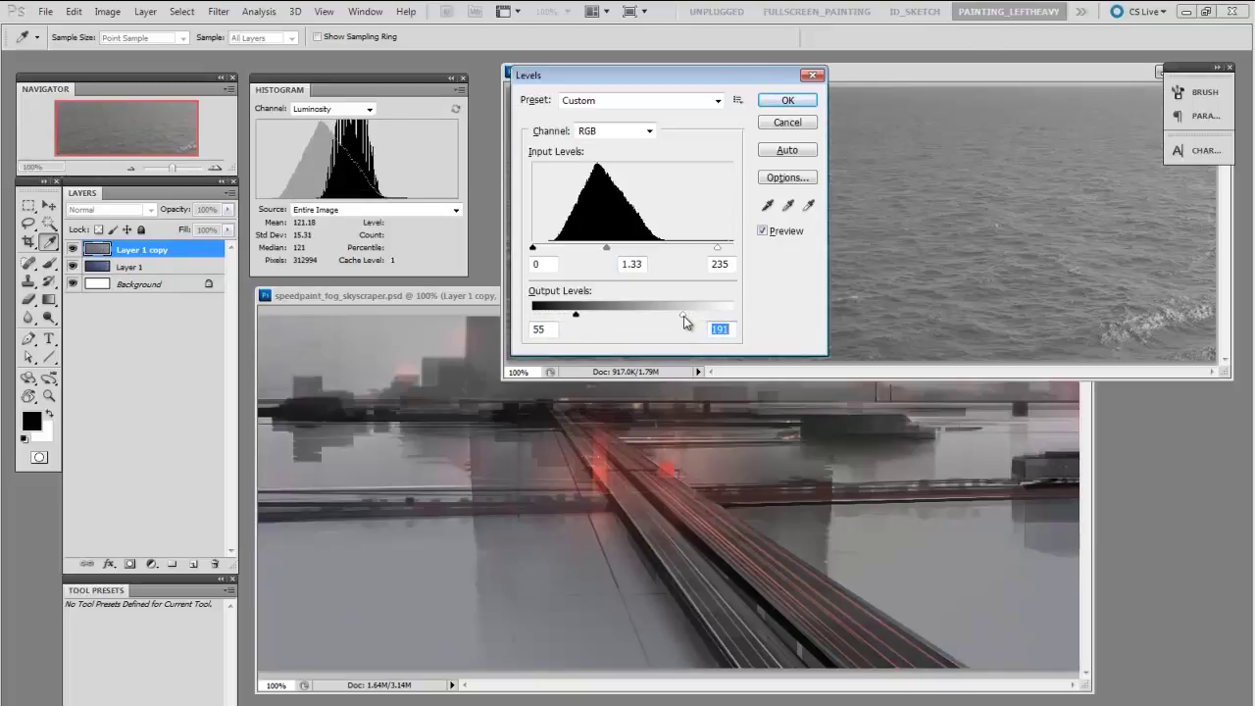
left_click_drag(576, 315, 584, 315)
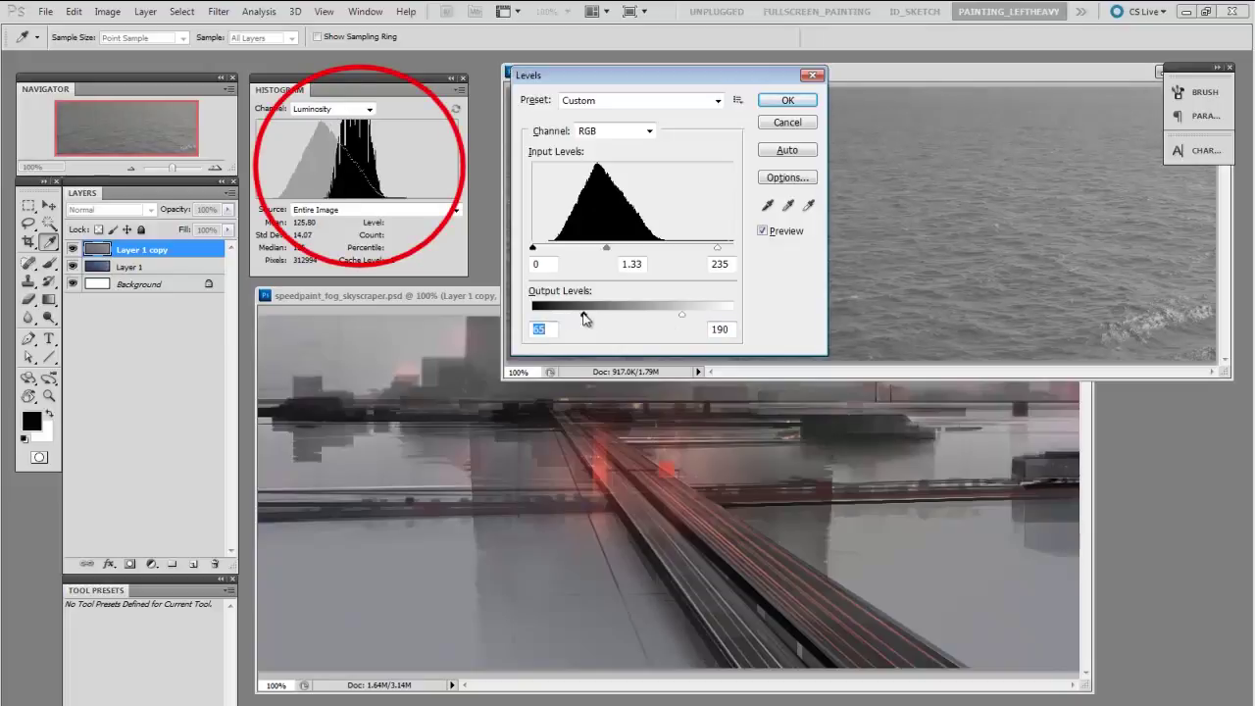
left_click_drag(683, 317, 680, 314)
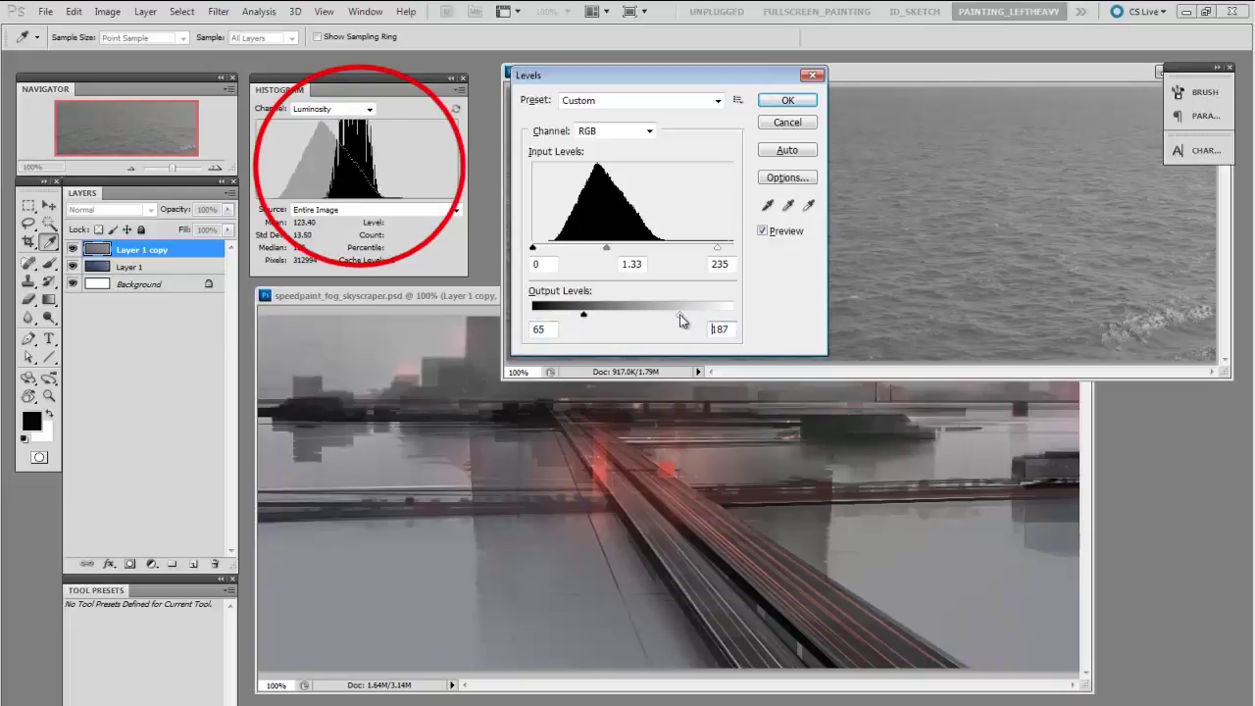
left_click_drag(583, 316, 585, 318)
left_click(586, 317)
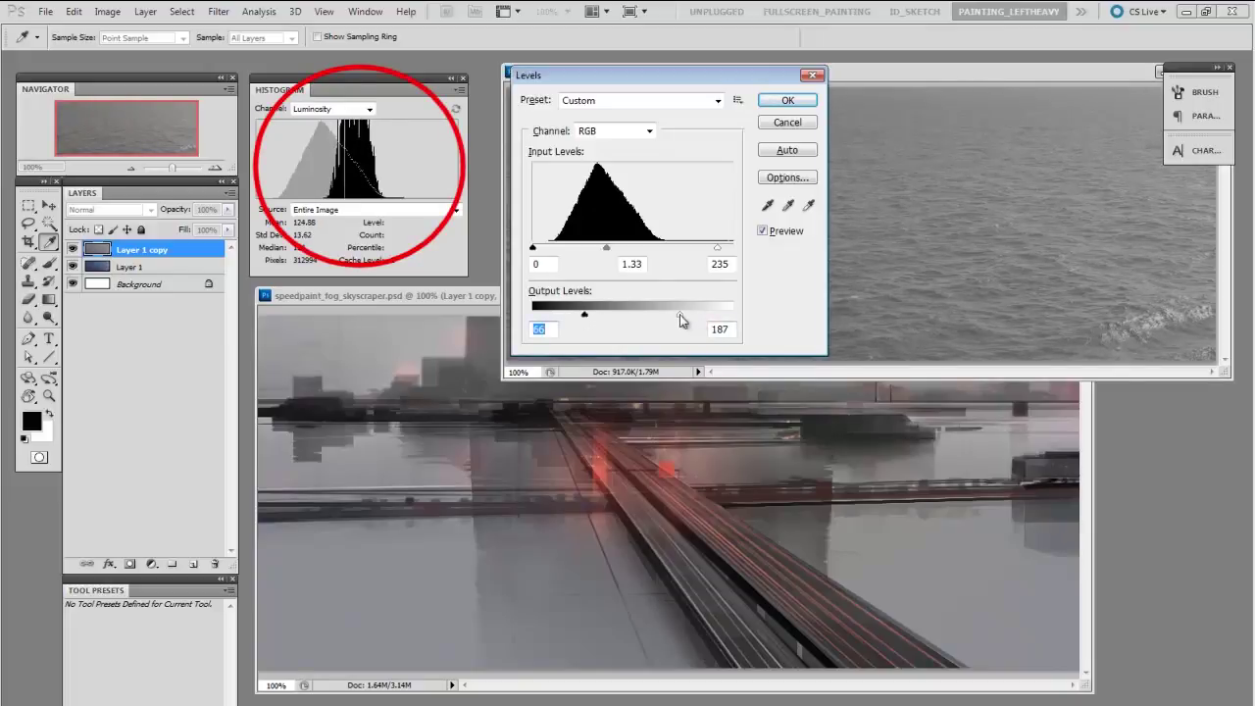
left_click_drag(683, 320, 679, 316)
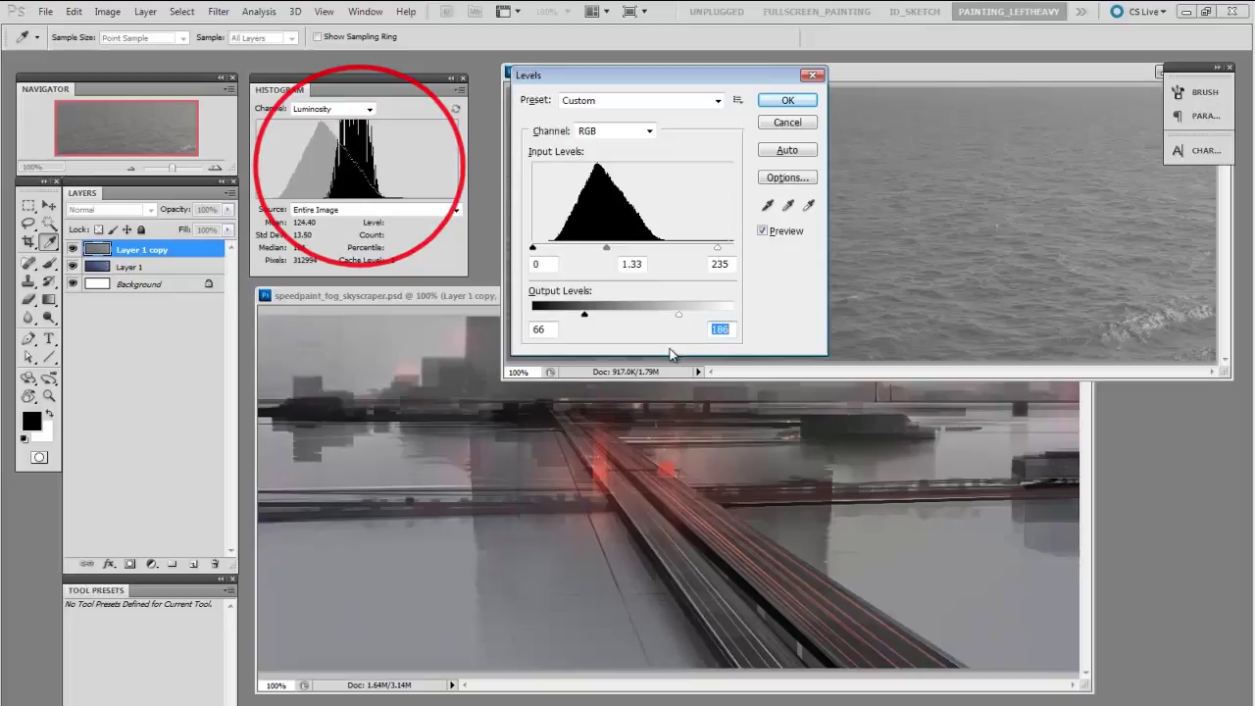
left_click(788, 102)
left_click_drag(937, 69, 925, 69)
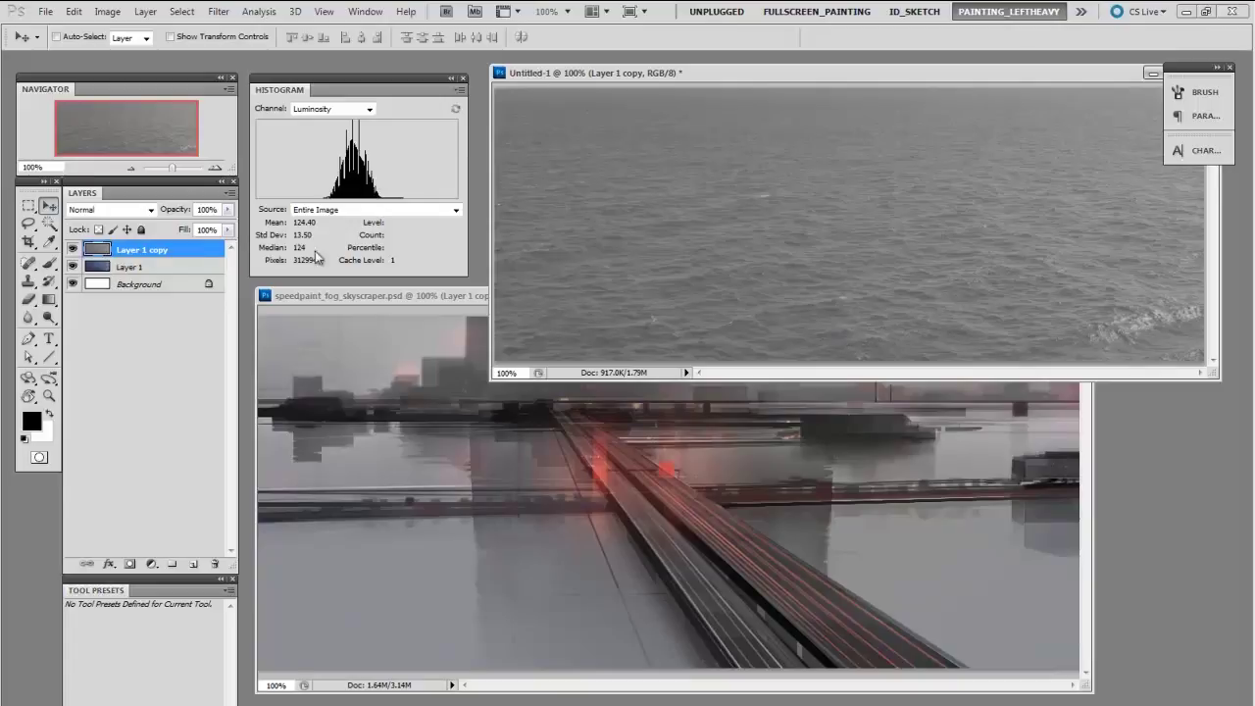
Drag the water texture into speedpaint_fog_skyscraper.psd, blend it as Overlay, and toggle it to compare.
left_click_drag(720, 355, 765, 583)
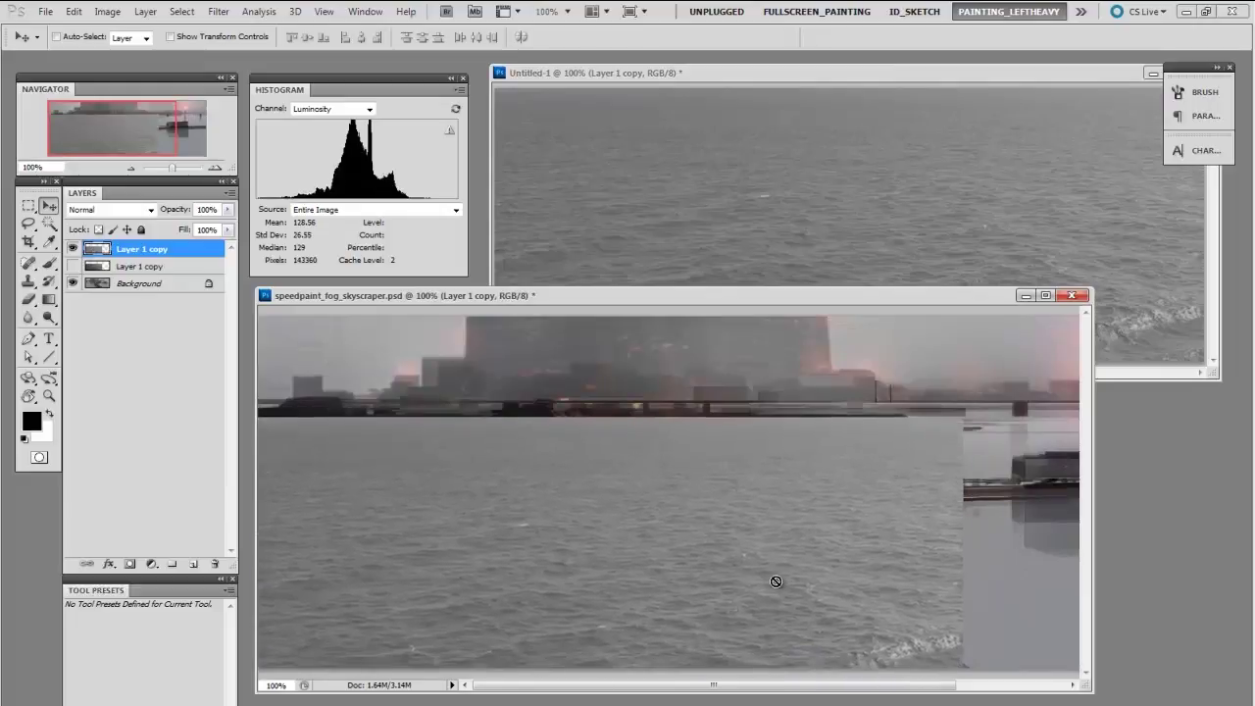
left_click(110, 210)
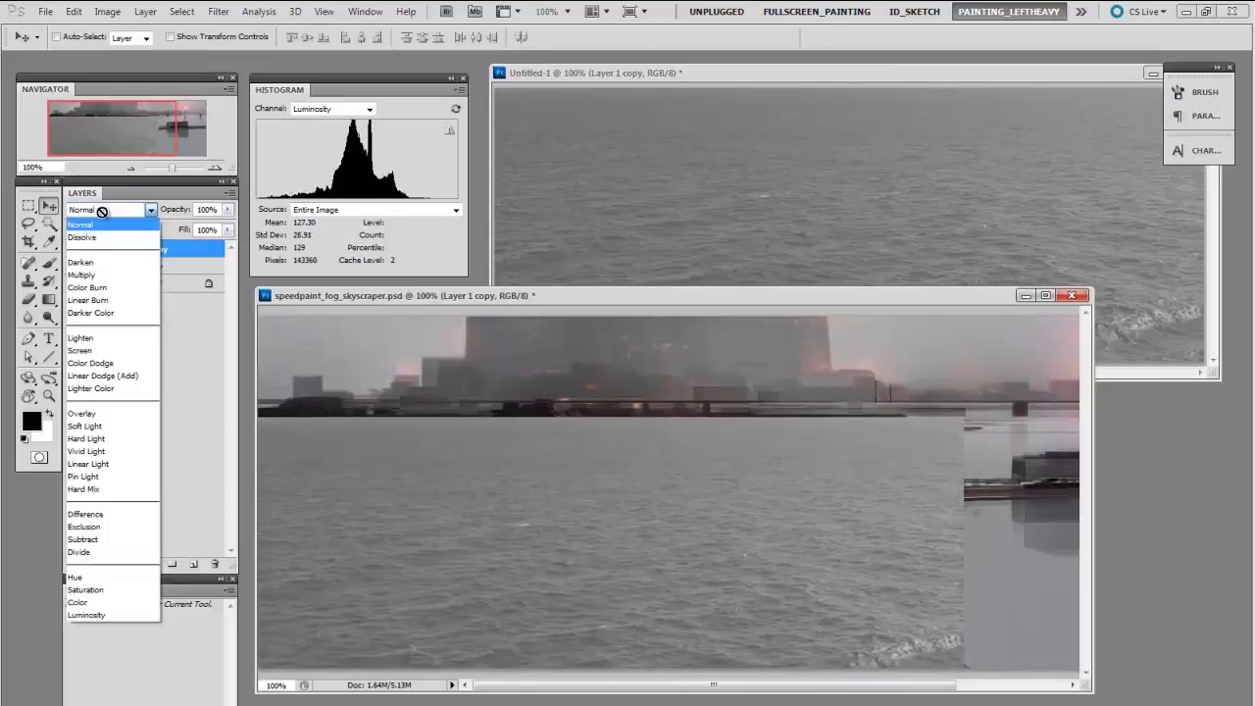
left_click(119, 410)
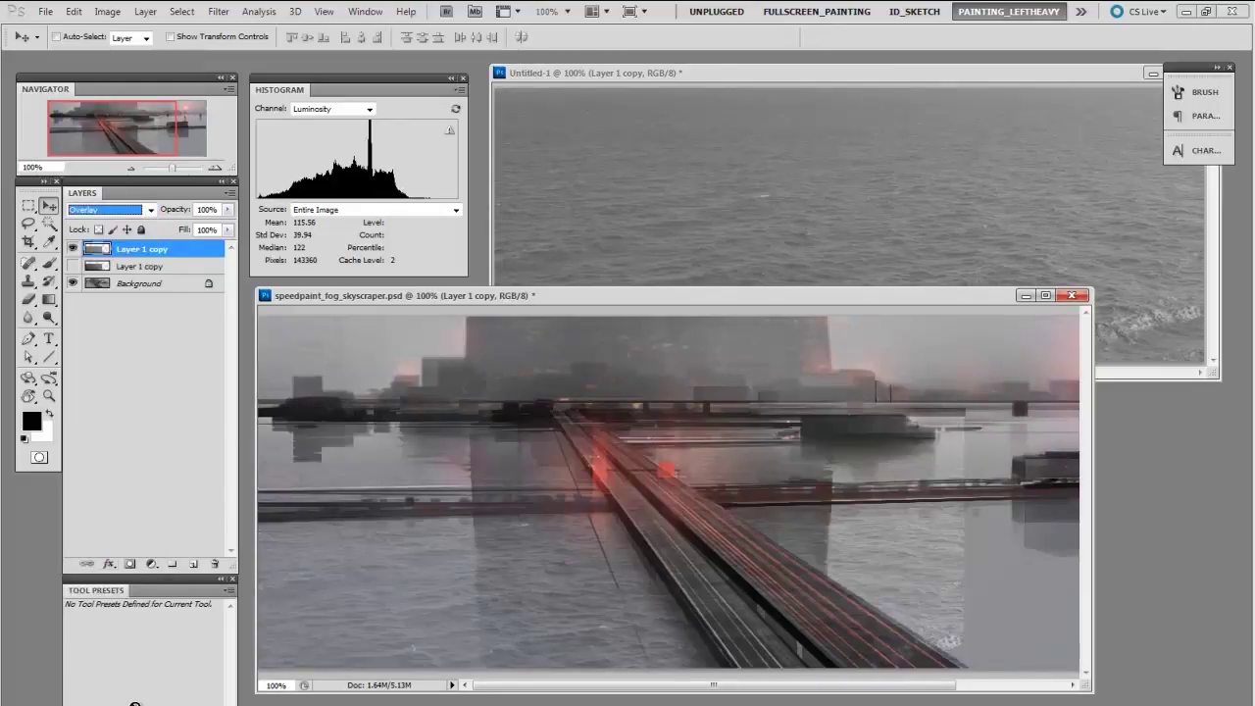
left_click(71, 250)
left_click(72, 251)
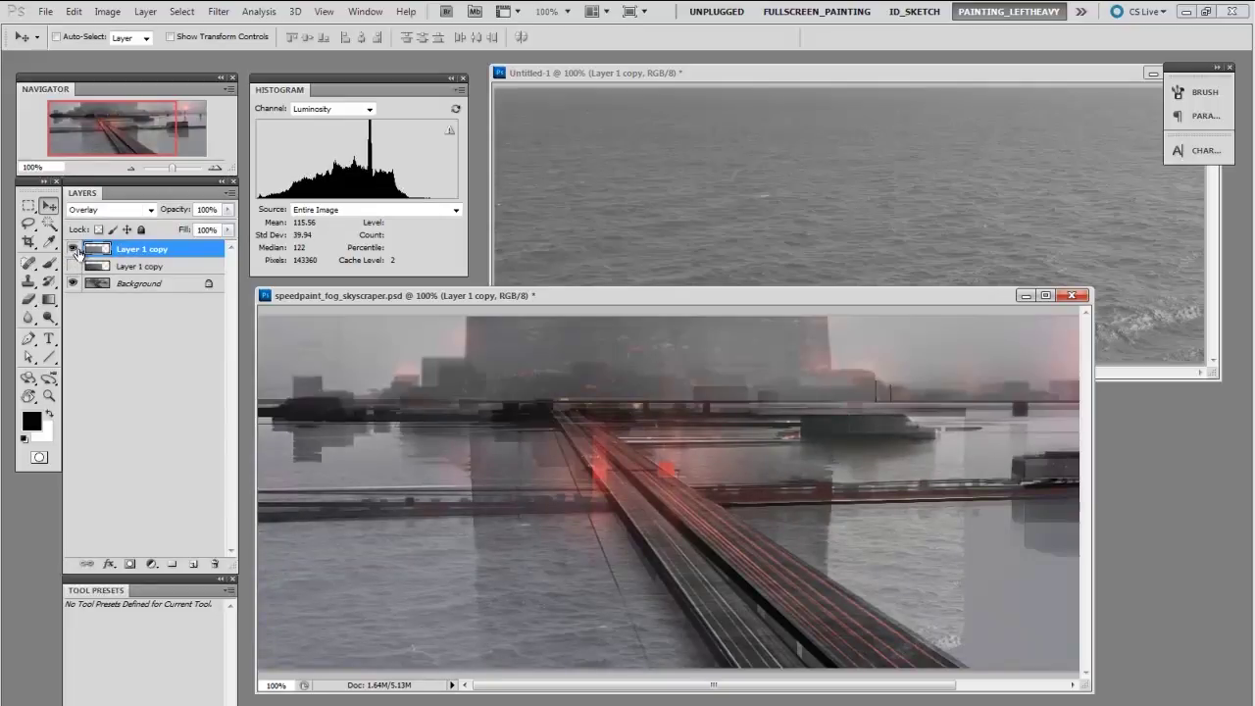
left_click(72, 251)
left_click(73, 251)
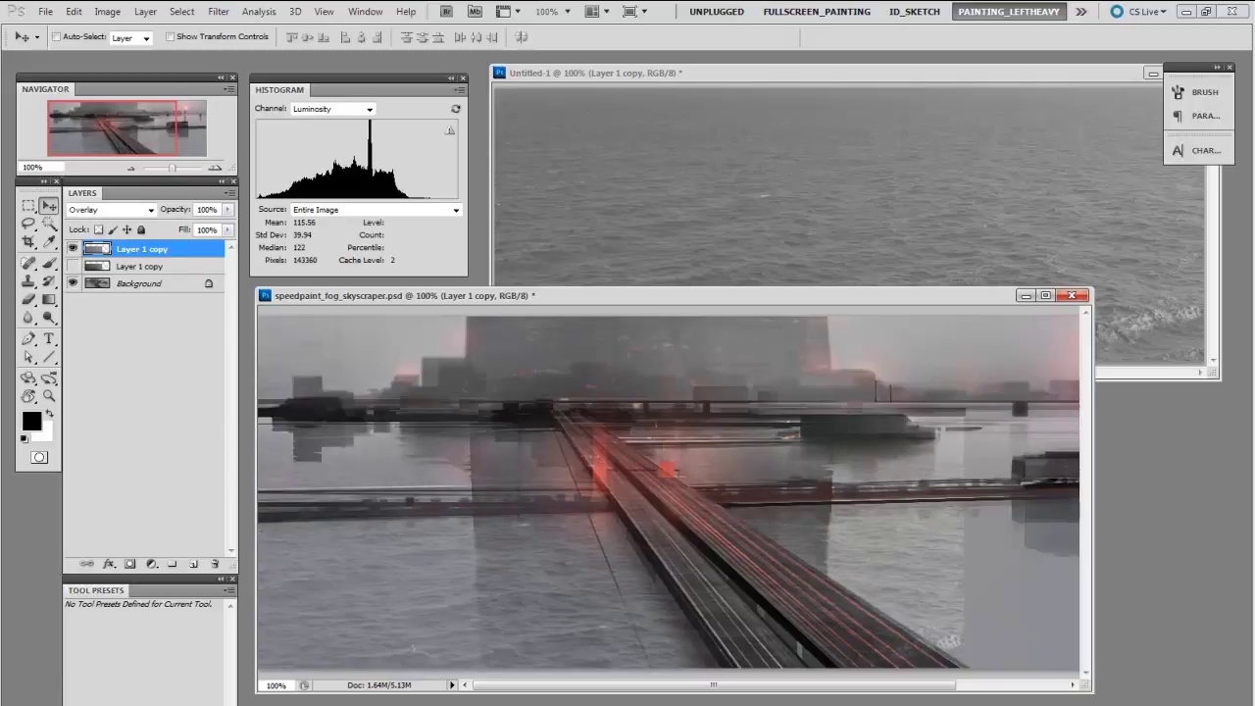